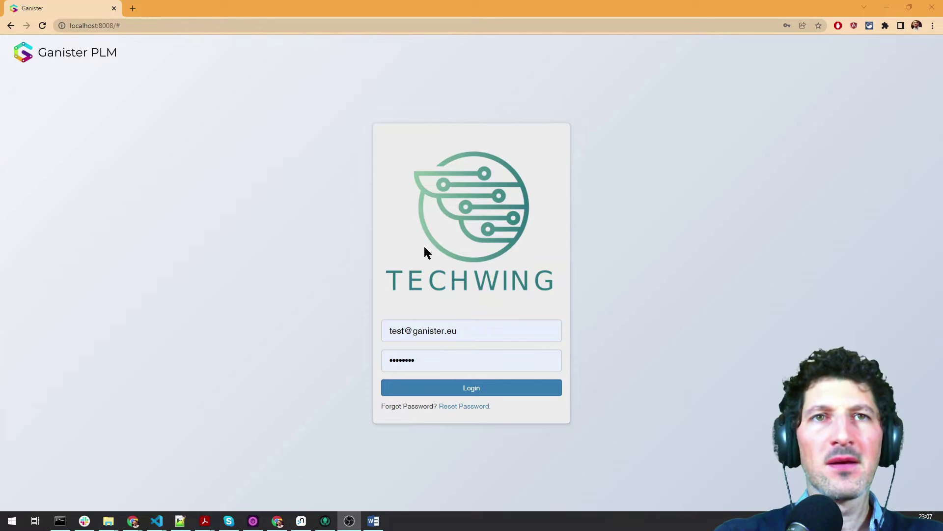
- Log in with the prefilled credentials and add a new Document item from the Design category
{"action": "left_click", "coordinate": [491, 388]}
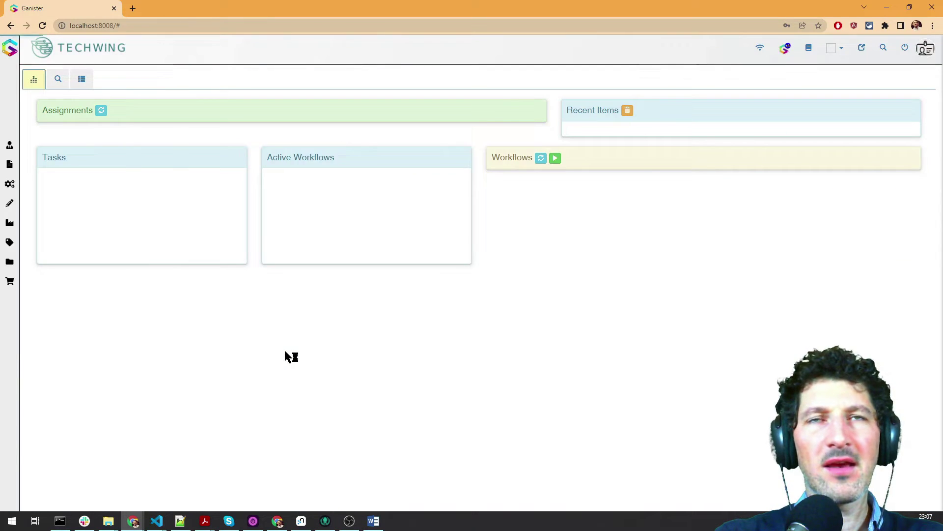
{"action": "left_click", "coordinate": [83, 79]}
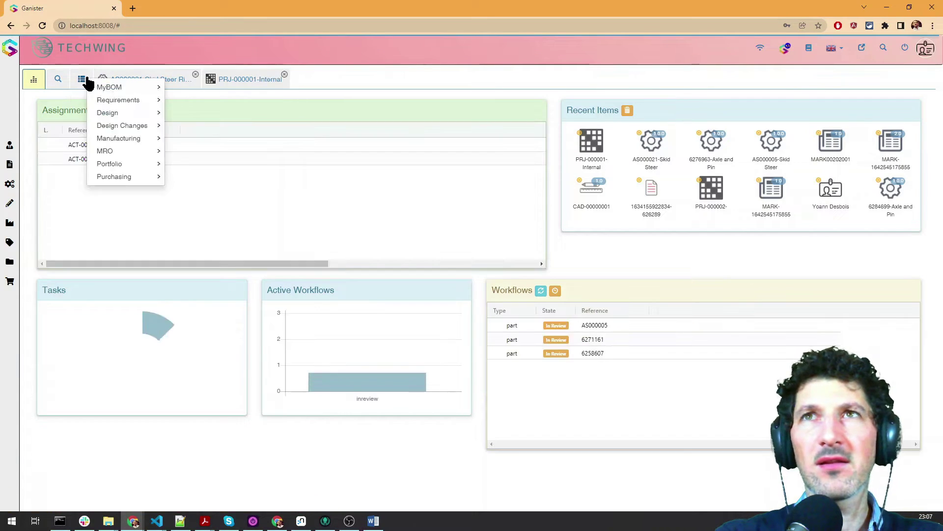
{"action": "mouse_move", "coordinate": [133, 115]}
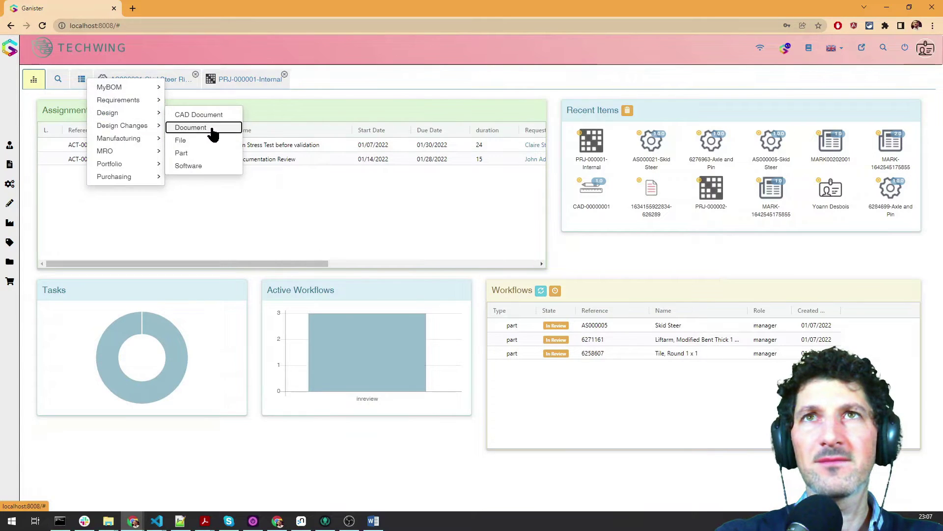
{"action": "left_click", "coordinate": [212, 128]}
{"action": "left_click", "coordinate": [126, 103]}
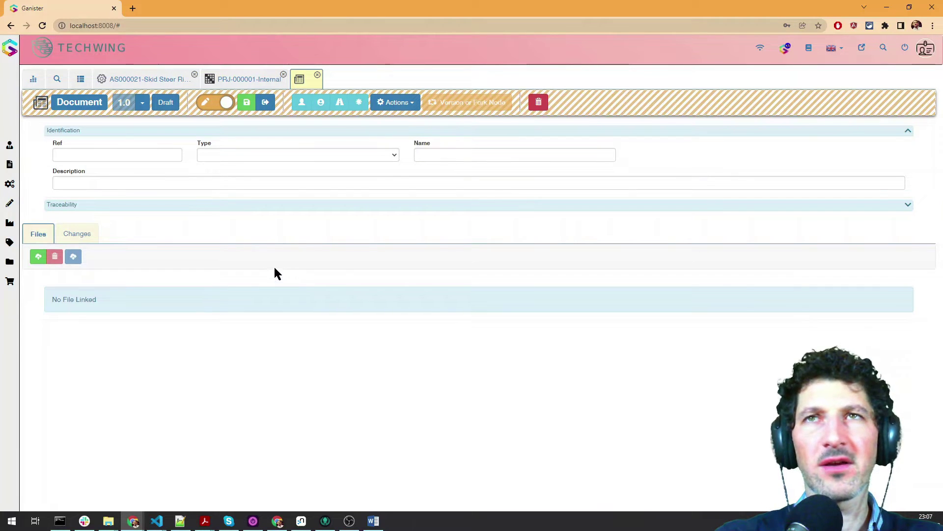
{"action": "left_click", "coordinate": [147, 154]}
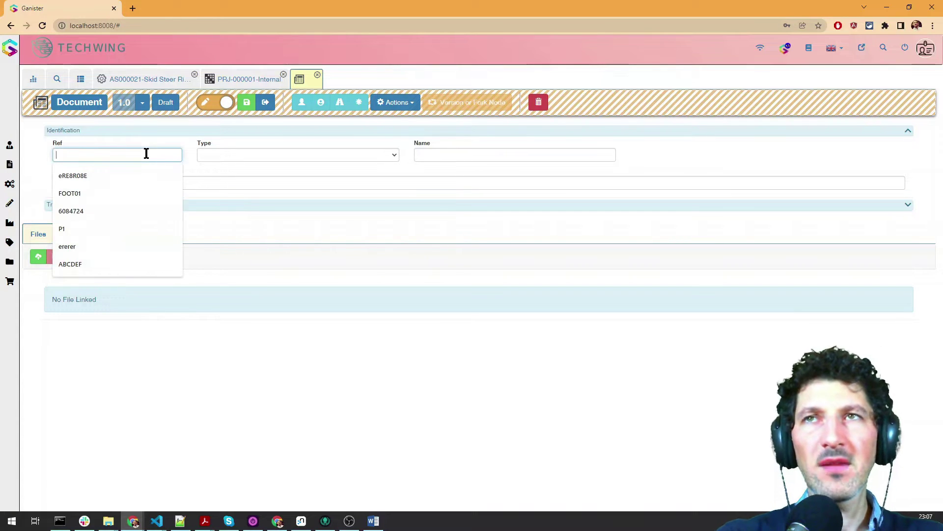
{"action": "type", "text": "DO"}
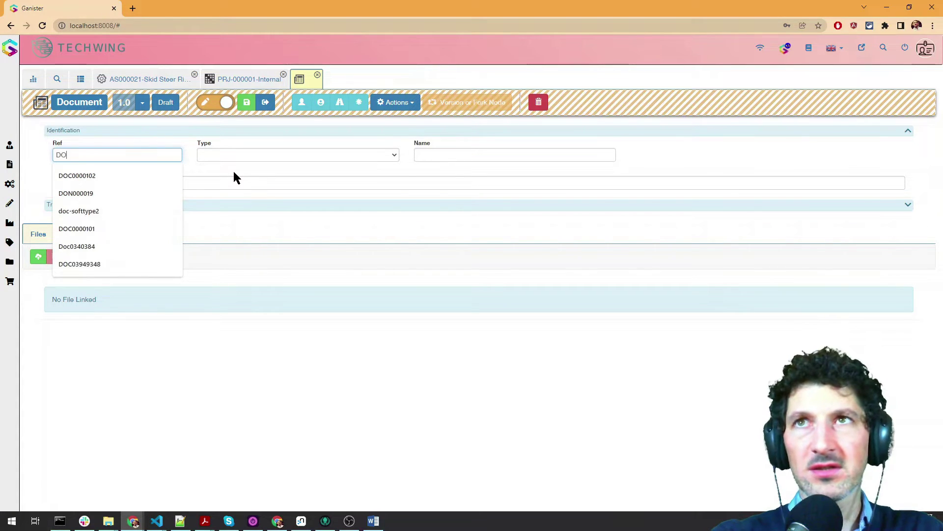
{"action": "type", "text": "C-0932039029"}
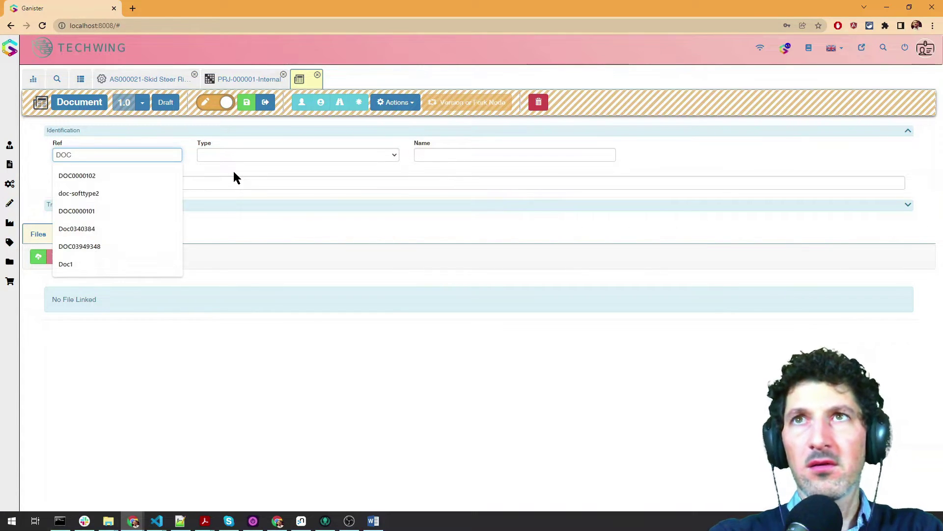
{"action": "left_click", "coordinate": [231, 155]}
{"action": "left_click", "coordinate": [245, 176]}
- Name the document "Marketing Presentation"
{"action": "left_click", "coordinate": [489, 158]}
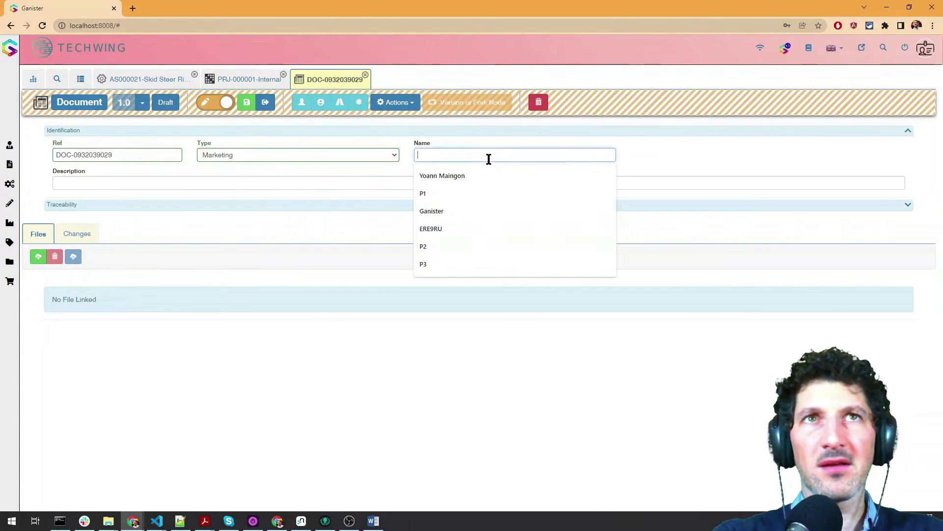
{"action": "type", "text": "Market"}
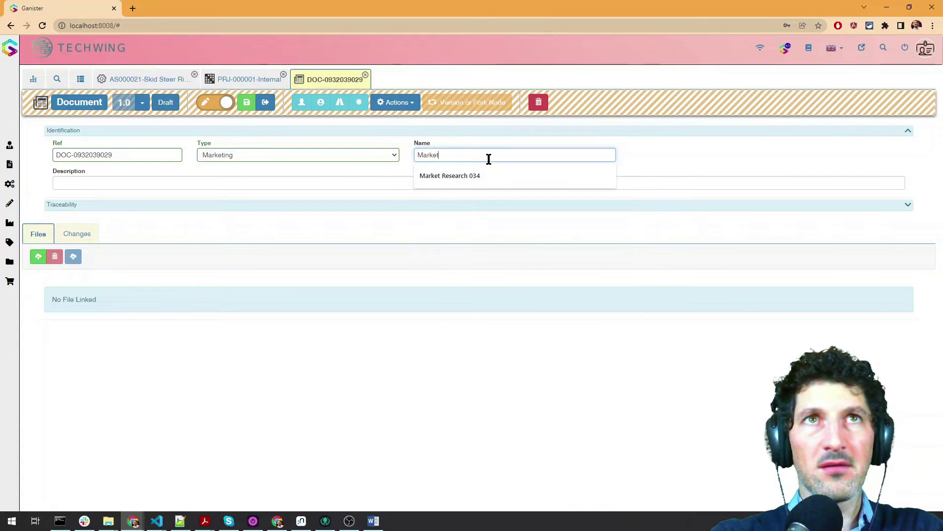
{"action": "type", "text": "ing"}
{"action": "key", "text": "BackSpace"}
{"action": "key", "text": "BackSpace"}
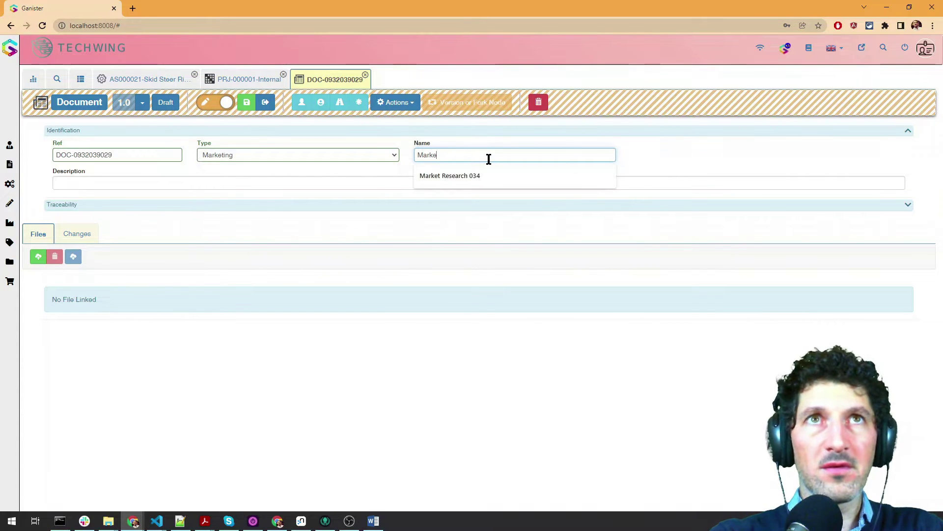
{"action": "type", "text": "ting Presentation"}
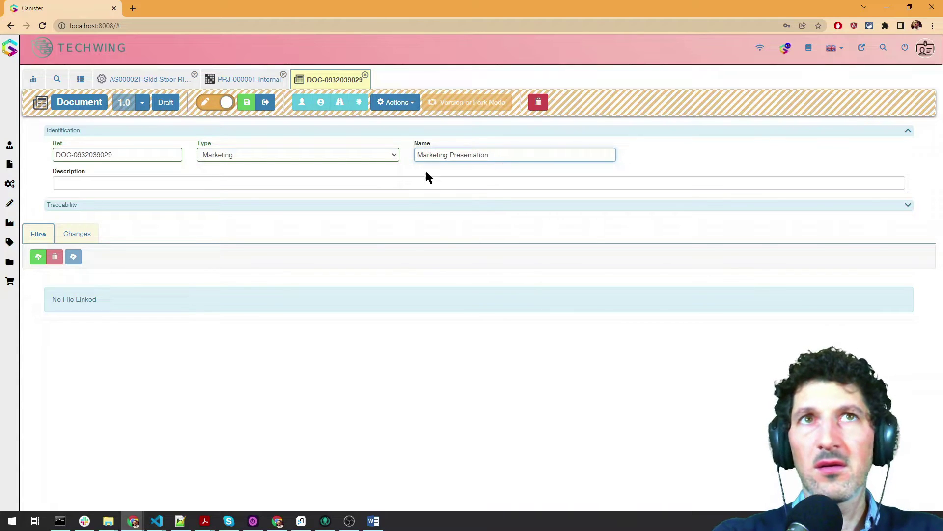
- Copy the document's name into its description and briefly view the Traceability section
{"action": "left_click_drag", "start_coordinate": [507, 154], "coordinate": [400, 154]}
{"action": "key", "text": "ctrl+c"}
{"action": "left_click", "coordinate": [403, 184]}
{"action": "key", "text": "ctrl+v"}
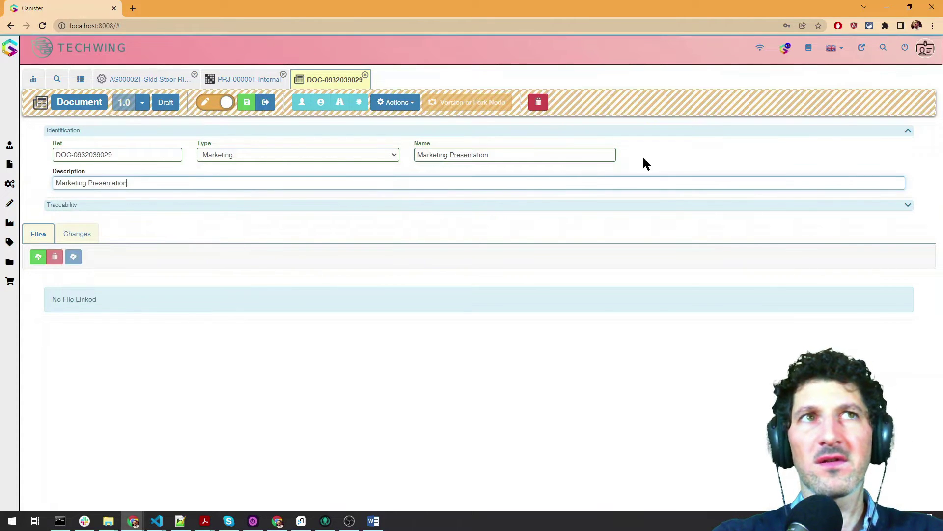
{"action": "left_click", "coordinate": [643, 159]}
{"action": "left_click", "coordinate": [231, 207]}
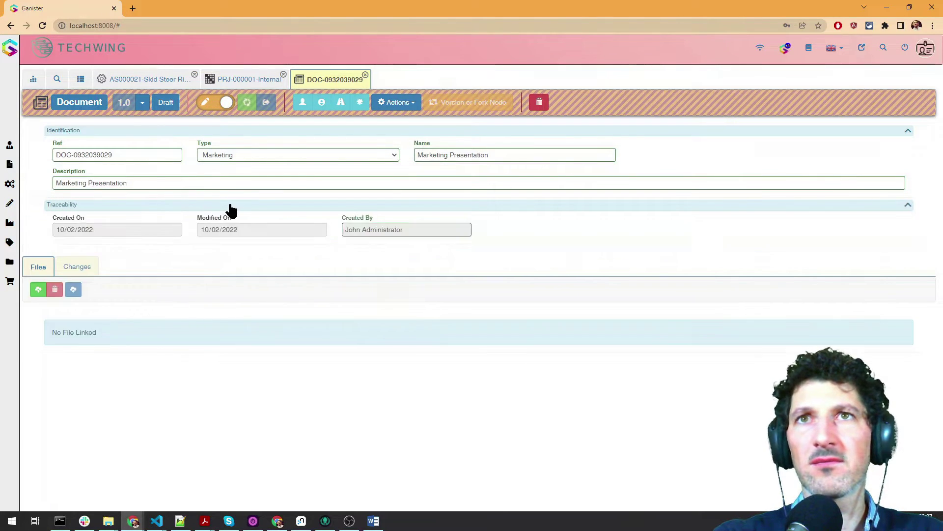
{"action": "left_click", "coordinate": [231, 206]}
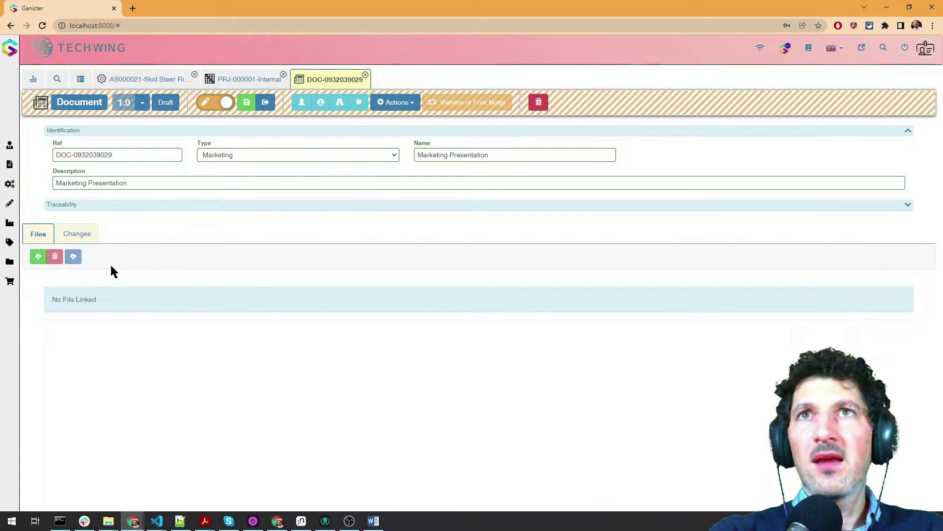
- Switch to Word, save the open document locally as Marketing Description.docx and close it
{"action": "left_click", "coordinate": [373, 521]}
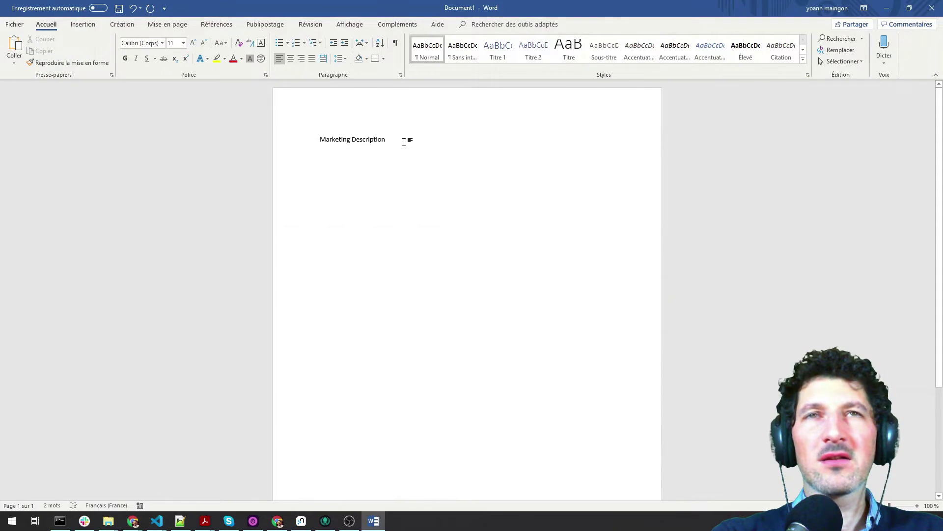
{"action": "key", "text": "ctrl+s"}
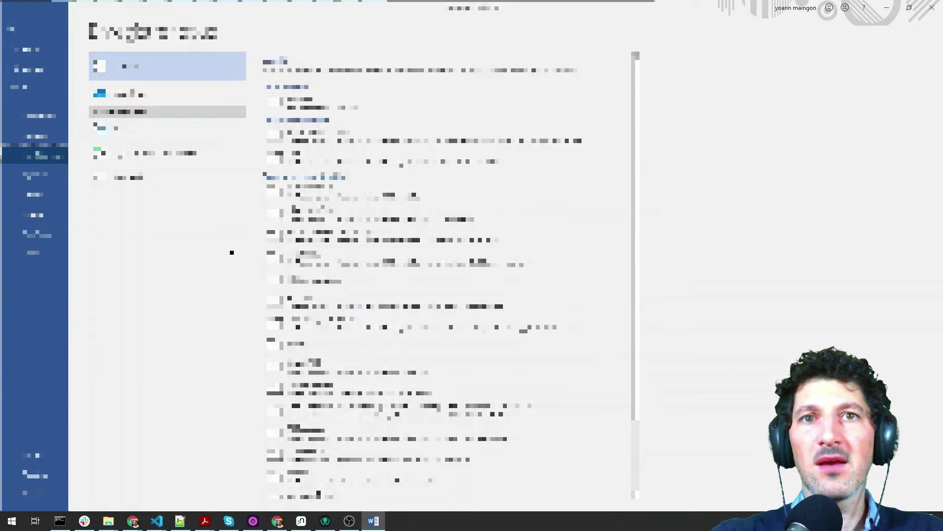
{"action": "left_click", "coordinate": [161, 184]}
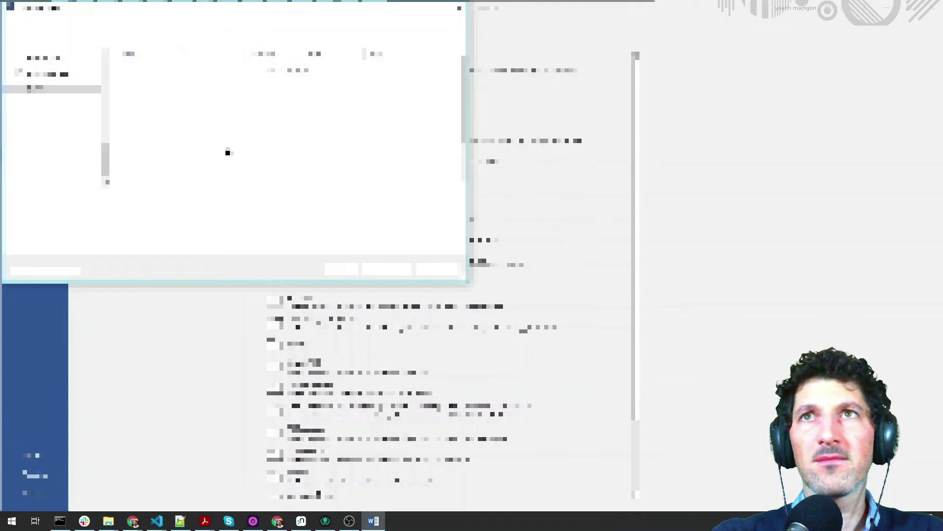
{"action": "scroll", "coordinate": [68, 153], "scroll_direction": "up", "scroll_amount": 10}
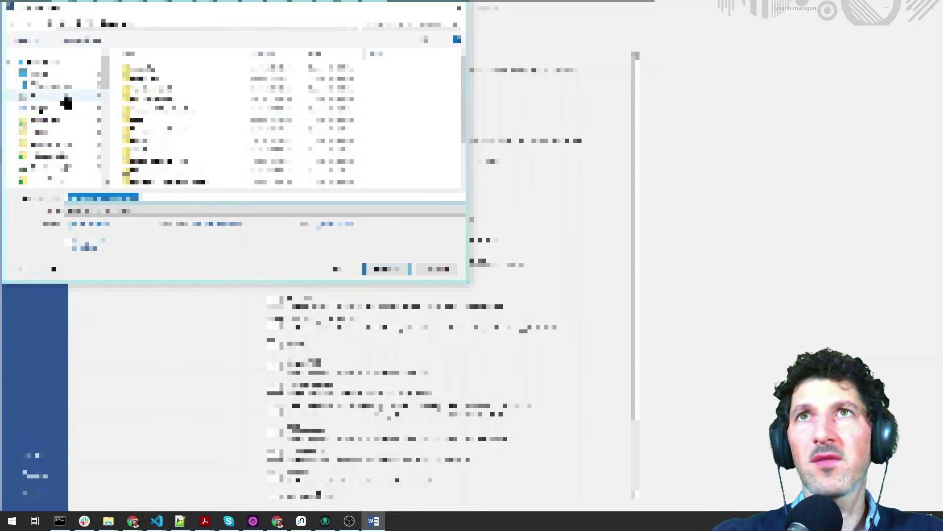
{"action": "left_click", "coordinate": [382, 271]}
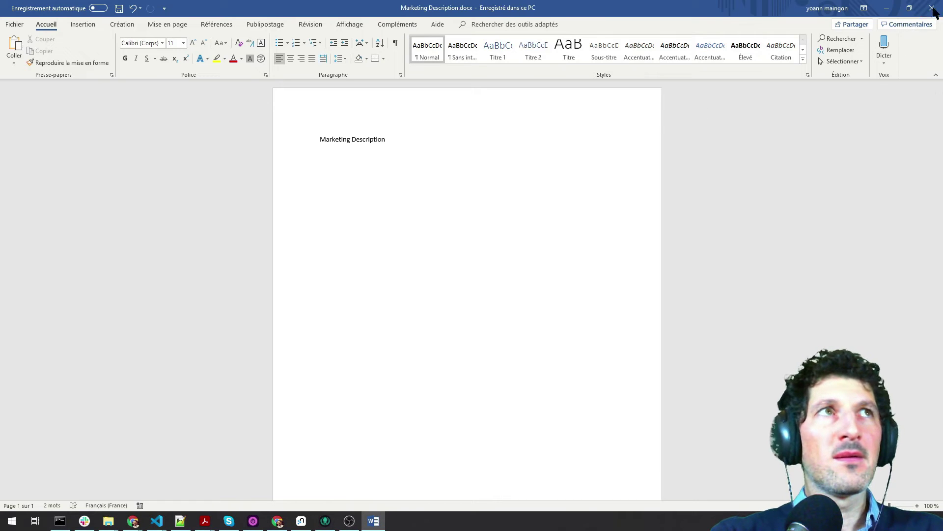
{"action": "left_click", "coordinate": [932, 9]}
- Upload Marketing Description.docx to the files of the Marketing Presentation document in Ganister
{"action": "left_click", "coordinate": [36, 258]}
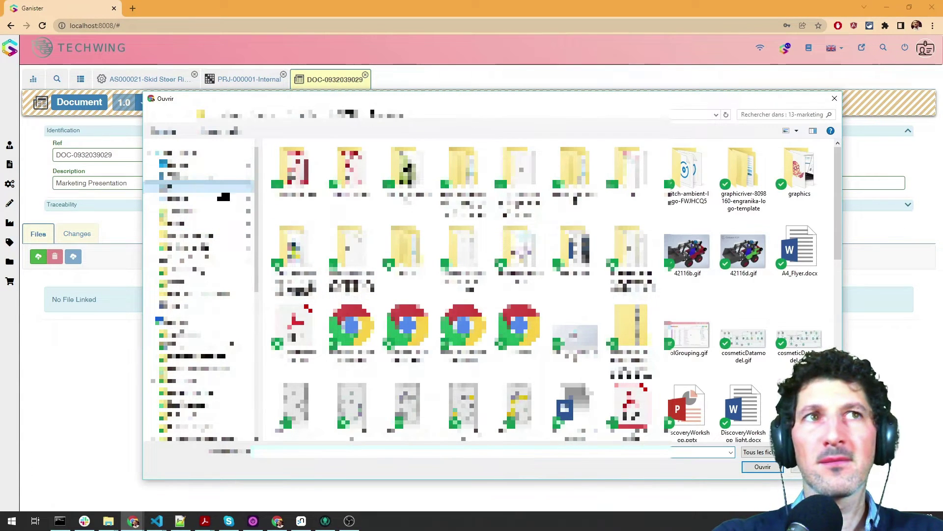
{"action": "left_click", "coordinate": [220, 190]}
{"action": "left_click", "coordinate": [340, 235]}
{"action": "key", "text": "g"}
{"action": "scroll", "coordinate": [340, 243], "scroll_direction": "down", "scroll_amount": 2}
{"action": "double_click", "coordinate": [308, 406]}
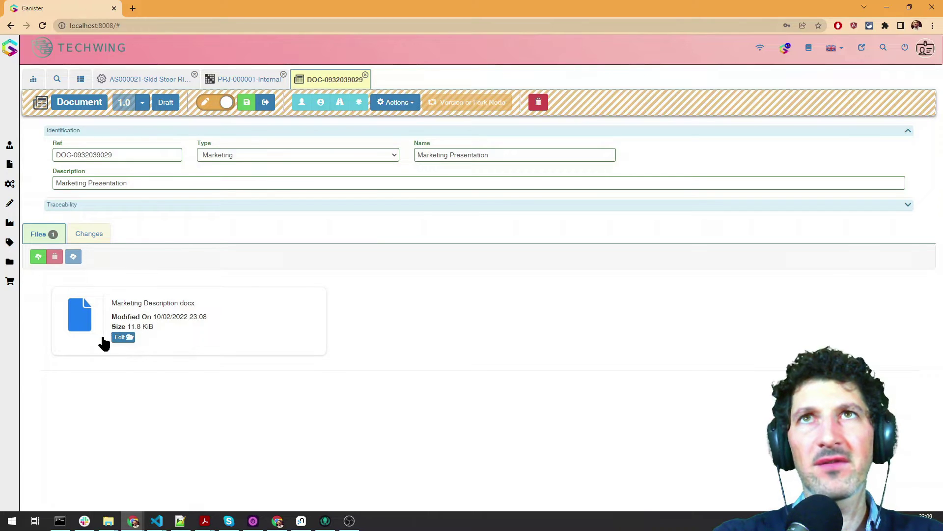
- Open the attached Marketing Description.docx for editing in Word and add two blank lines below its text
{"action": "left_click", "coordinate": [127, 338]}
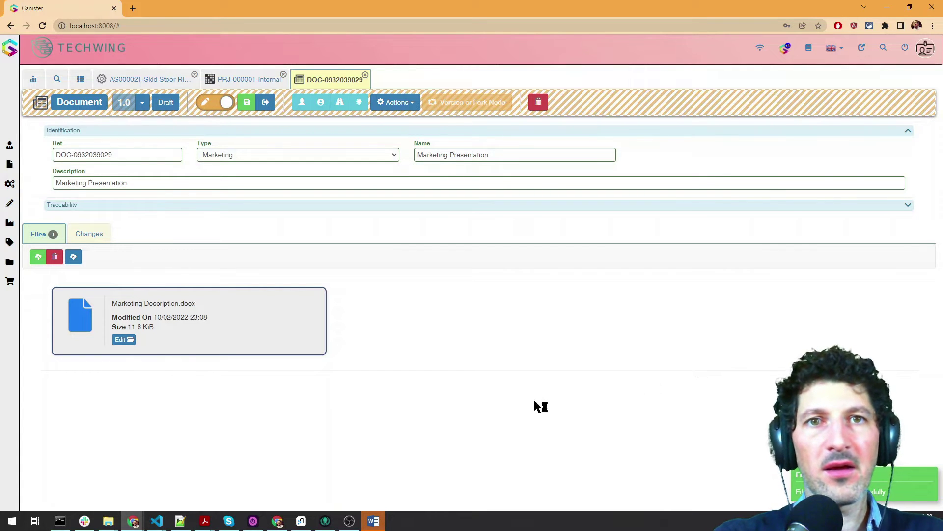
{"action": "left_click", "coordinate": [375, 519]}
{"action": "left_click", "coordinate": [464, 175]}
{"action": "key", "text": "Return"}
{"action": "key", "text": "Return"}
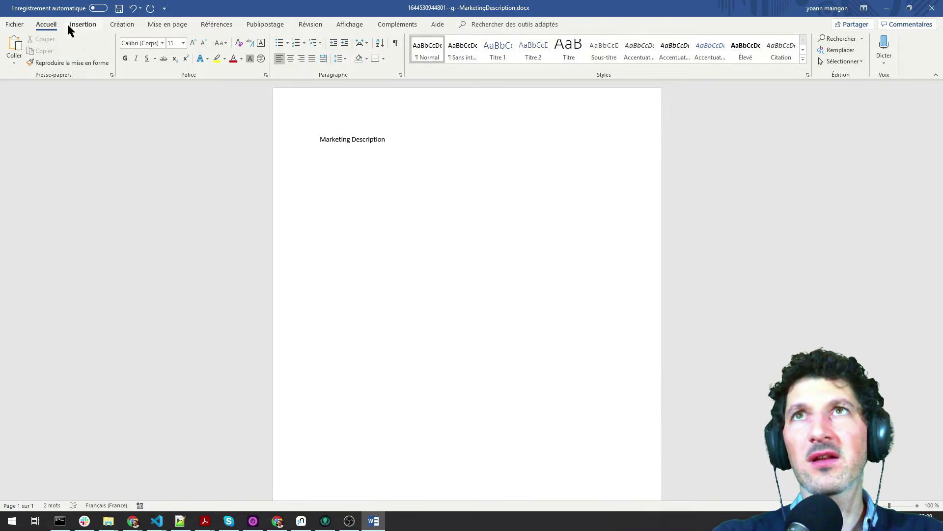
- Insert the Guide cover page and fill in the title "Gannister" and the year 2022
{"action": "left_click", "coordinate": [93, 25]}
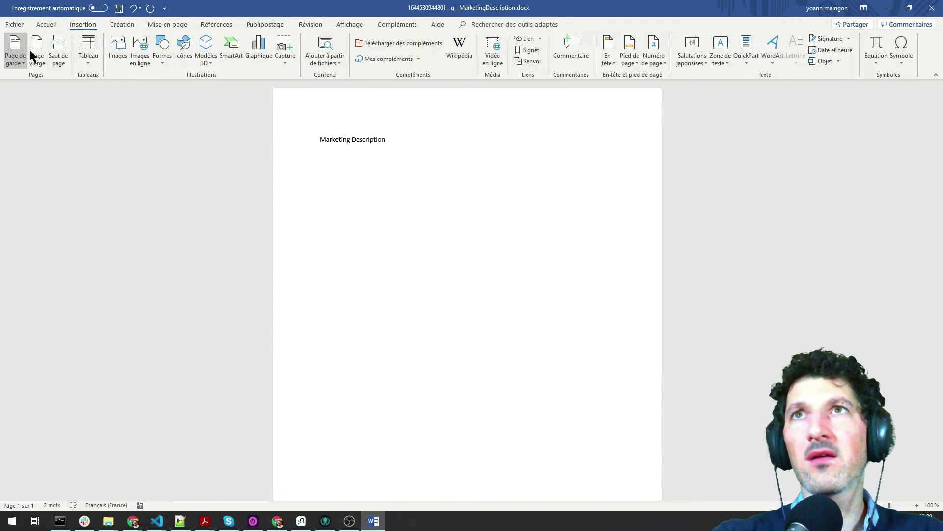
{"action": "left_click", "coordinate": [15, 55]}
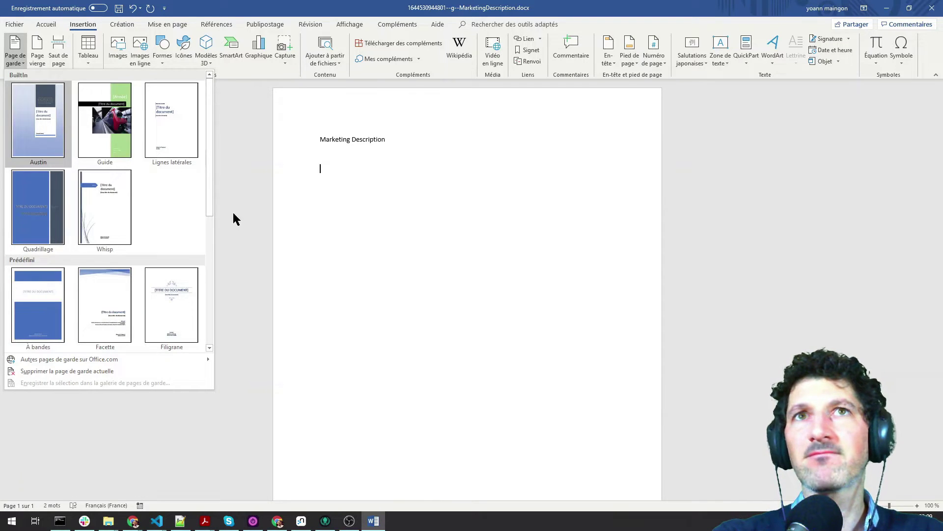
{"action": "left_click", "coordinate": [149, 161]}
{"action": "left_click", "coordinate": [335, 244]}
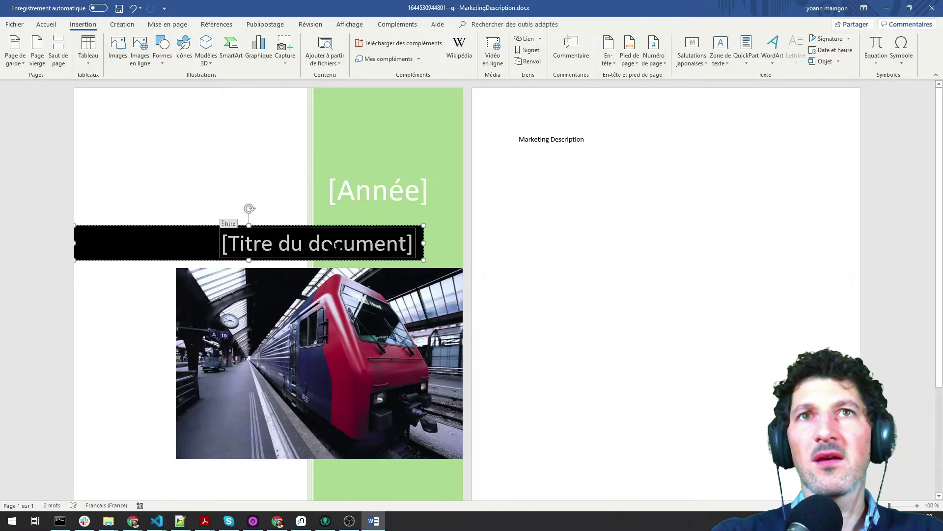
{"action": "type", "text": "Gannister"}
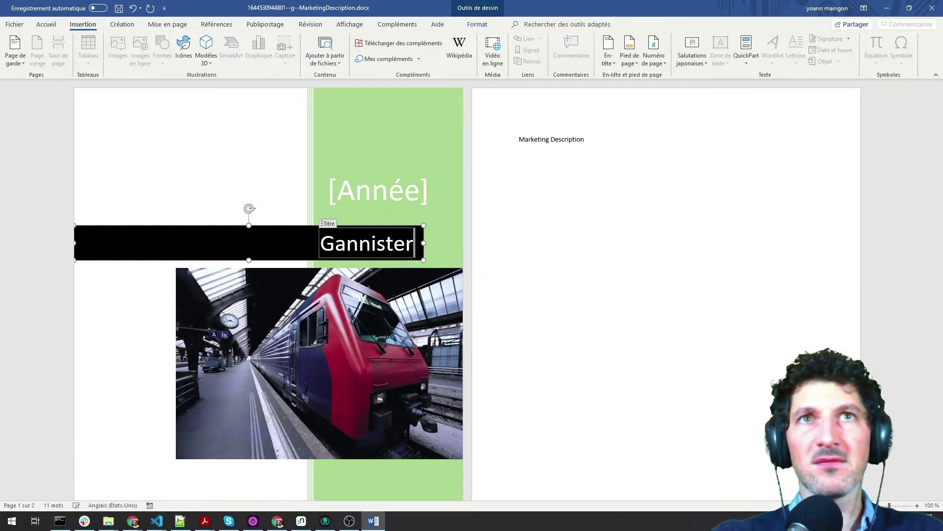
{"action": "left_click", "coordinate": [398, 189]}
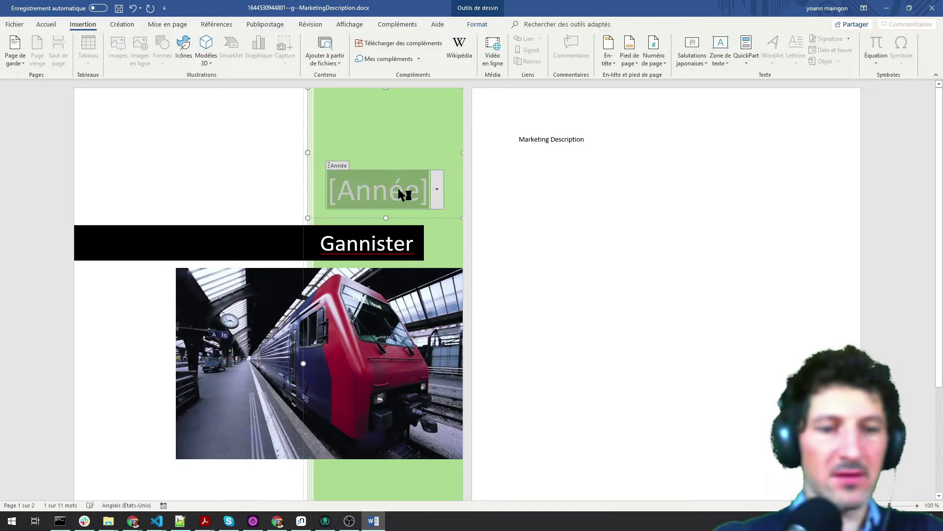
{"action": "type", "text": "2022"}
- Extend the body text to "Marketing Description of our software", then close the file with its changes saved
{"action": "left_click", "coordinate": [649, 153]}
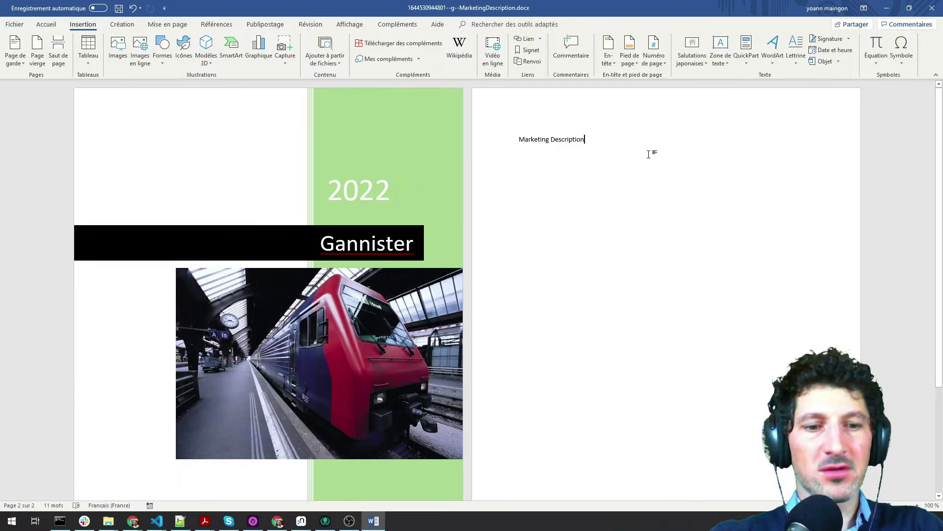
{"action": "type", "text": "of our software"}
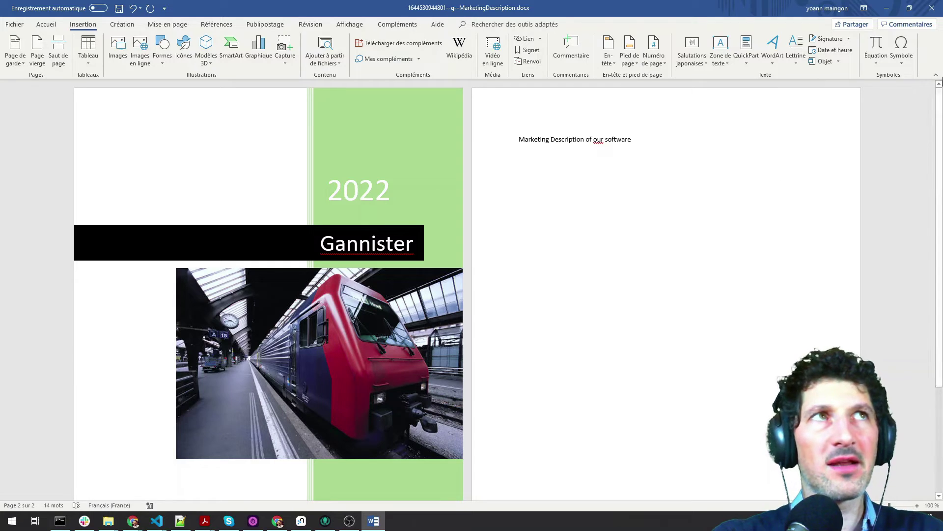
{"action": "left_click", "coordinate": [932, 8]}
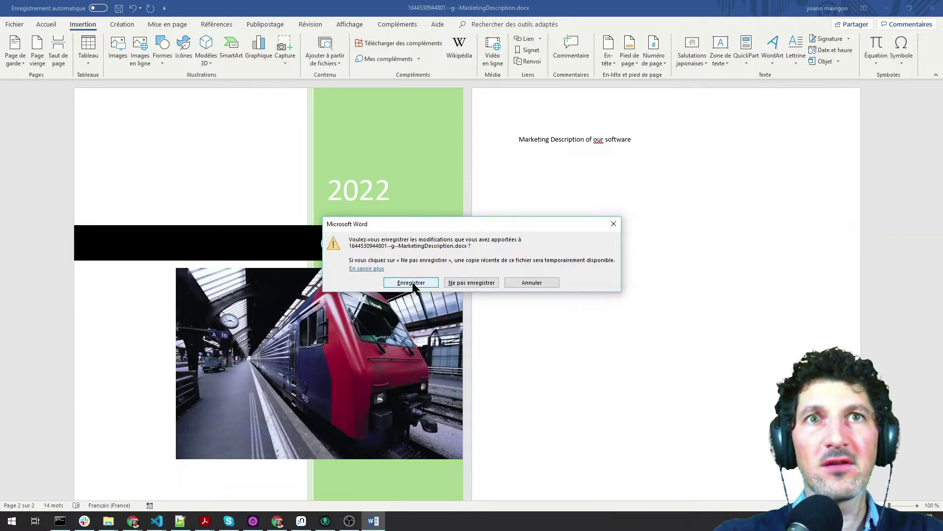
{"action": "left_click", "coordinate": [412, 283]}
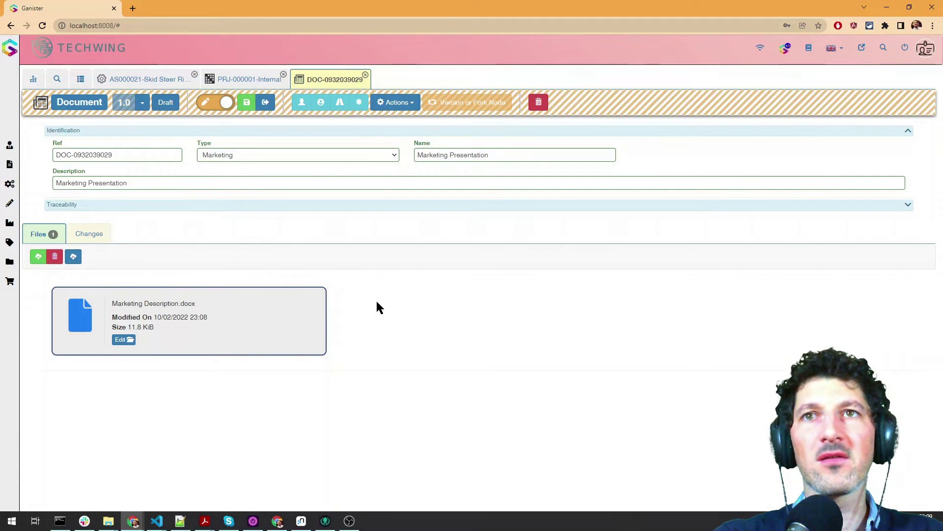
- Save and exit the Marketing Presentation document in Ganister, then reopen it from the document list and select its attached file
{"action": "left_click", "coordinate": [265, 103]}
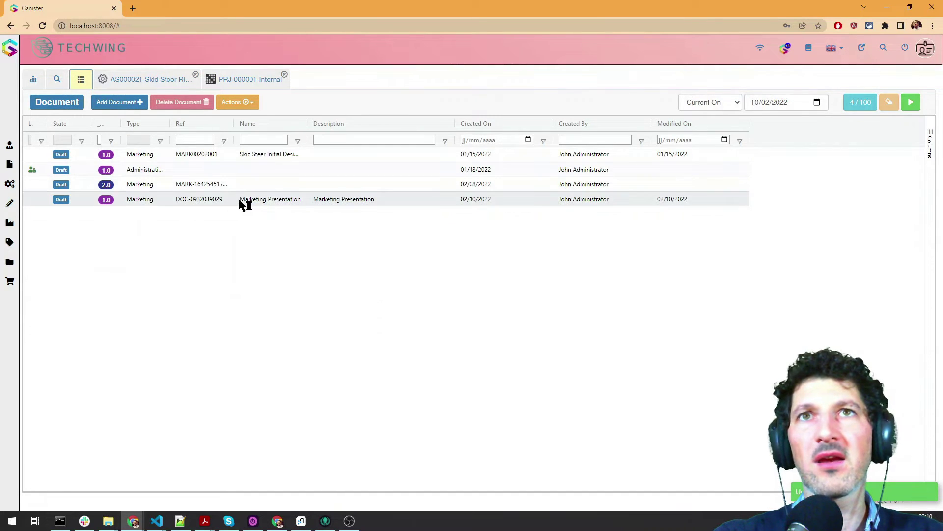
{"action": "double_click", "coordinate": [302, 199]}
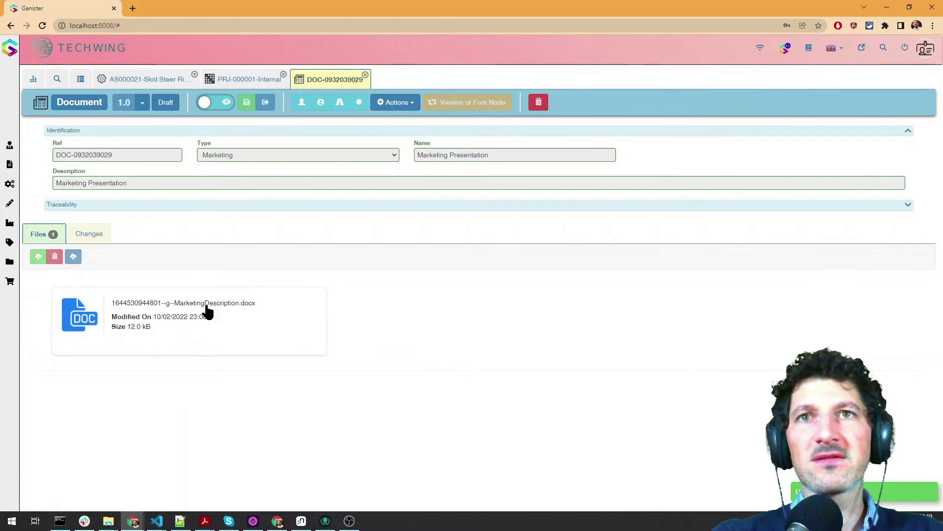
{"action": "left_click", "coordinate": [176, 324]}
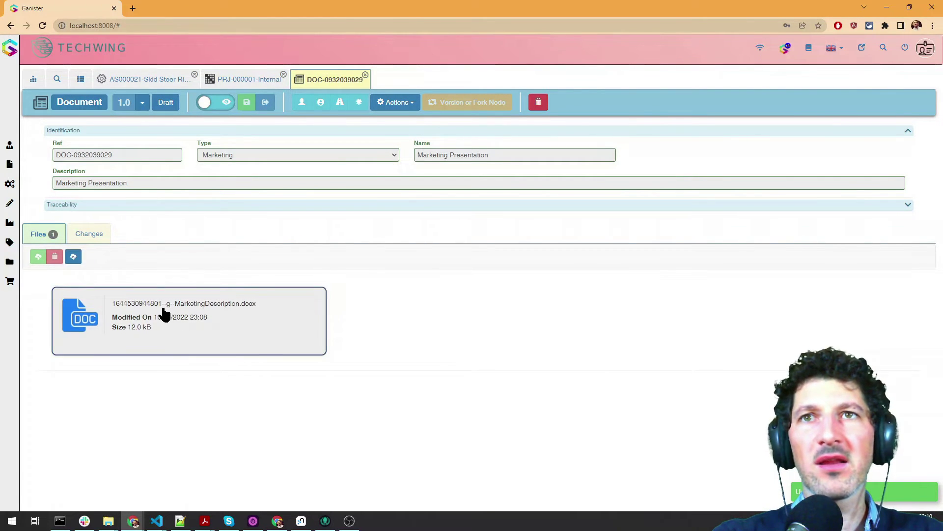
- Preview the attached MarketingDescription.docx, review its cover page and body text, and close the preview
{"action": "double_click", "coordinate": [165, 317]}
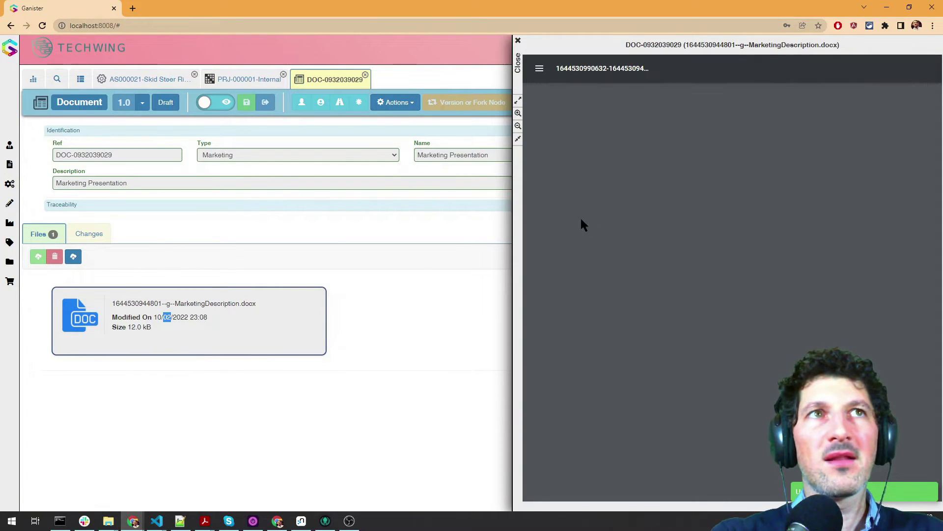
{"action": "scroll", "coordinate": [658, 186], "scroll_direction": "down", "scroll_amount": 10}
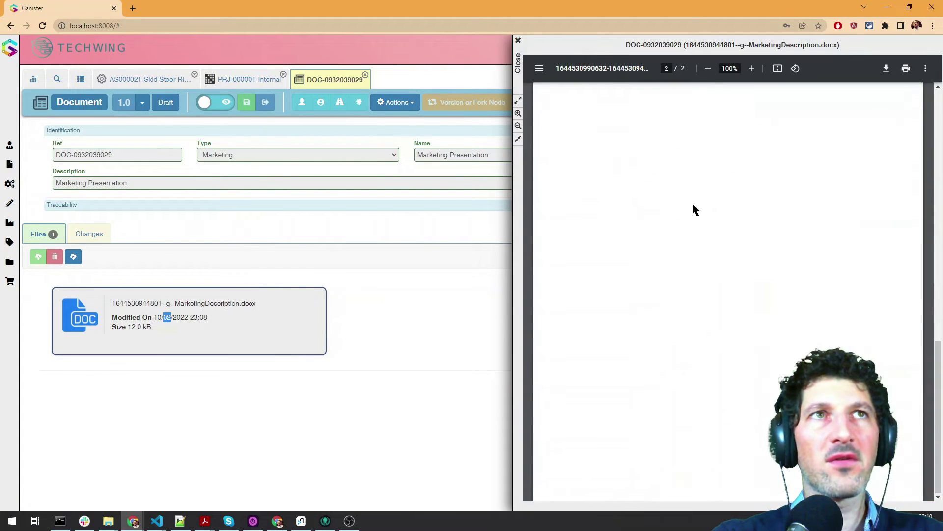
{"action": "scroll", "coordinate": [691, 210], "scroll_direction": "up", "scroll_amount": 4}
{"action": "scroll", "coordinate": [687, 211], "scroll_direction": "up", "scroll_amount": 5}
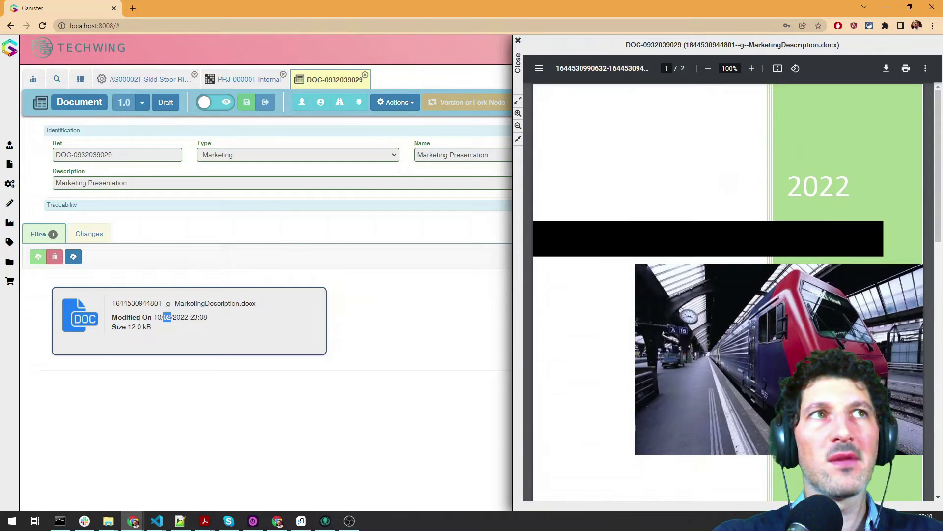
{"action": "scroll", "coordinate": [683, 257], "scroll_direction": "down", "scroll_amount": 5}
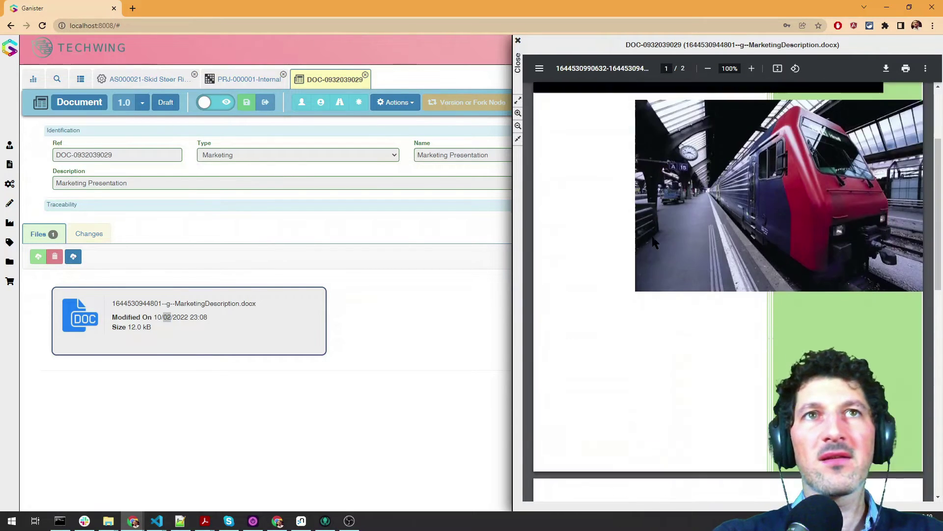
{"action": "scroll", "coordinate": [653, 237], "scroll_direction": "down", "scroll_amount": 4}
{"action": "scroll", "coordinate": [653, 235], "scroll_direction": "up", "scroll_amount": 2}
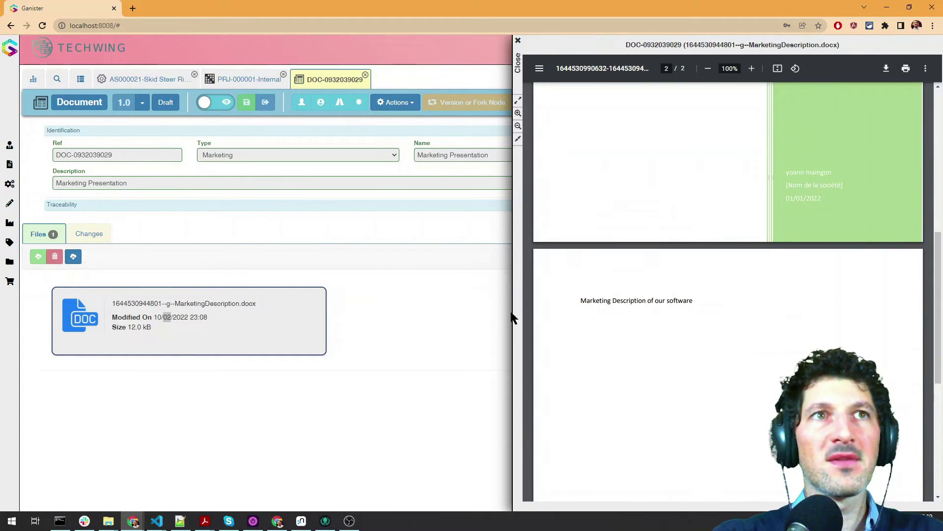
{"action": "left_click", "coordinate": [518, 40]}
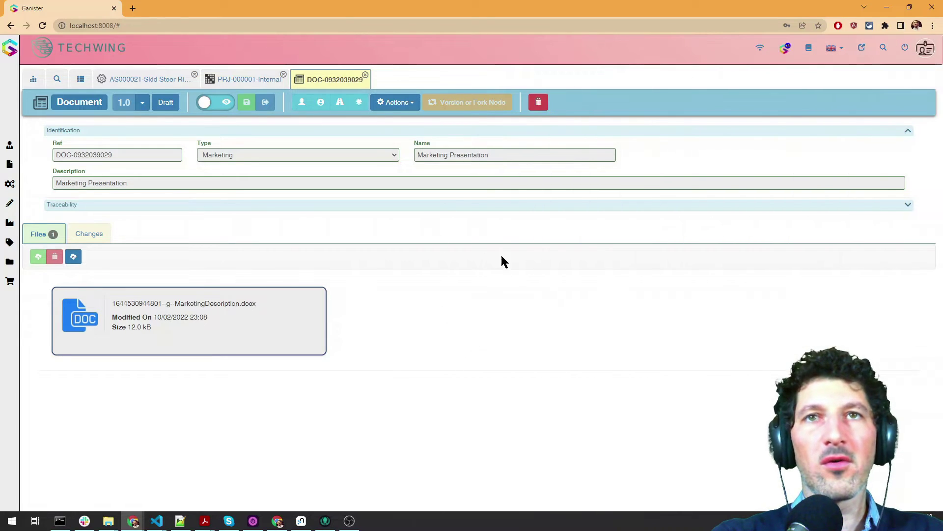
- Open the attached file for editing in Word and add the line "Hello this is a presentation about the first graph based PLM !" below its text
{"action": "left_click", "coordinate": [206, 103]}
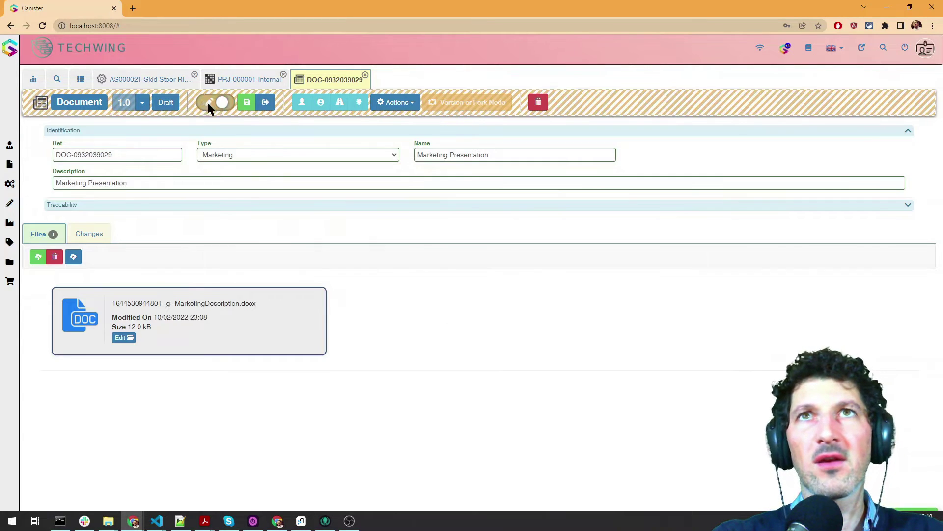
{"action": "left_click", "coordinate": [123, 338]}
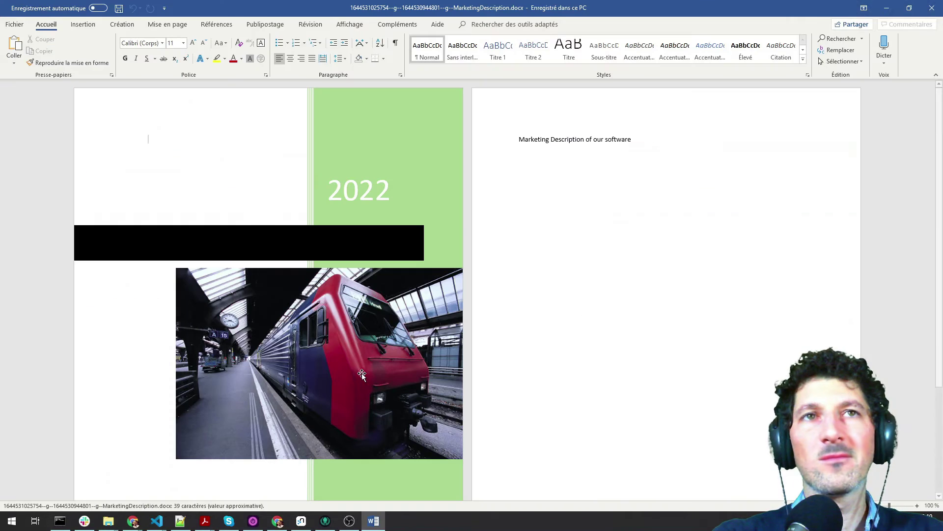
{"action": "left_click", "coordinate": [309, 244]}
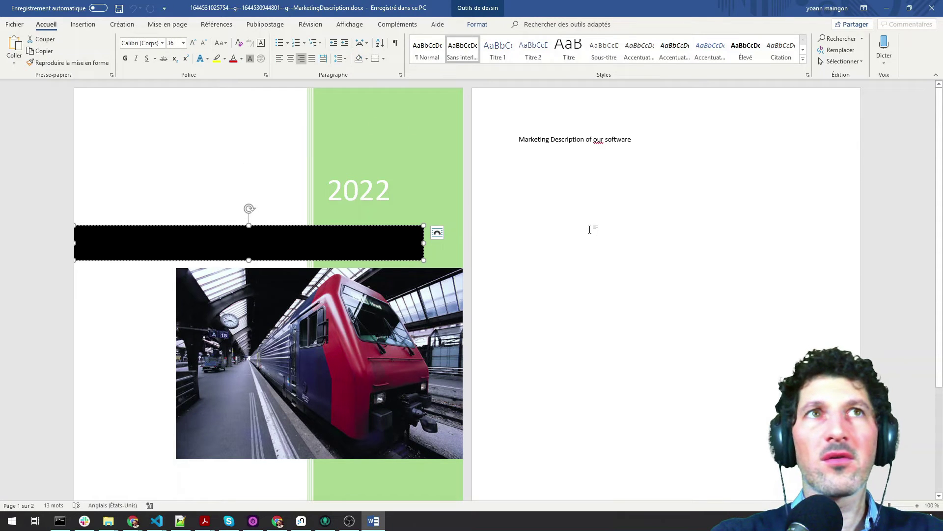
{"action": "left_click", "coordinate": [693, 162]}
{"action": "left_click", "coordinate": [316, 240]}
{"action": "left_click", "coordinate": [740, 171]}
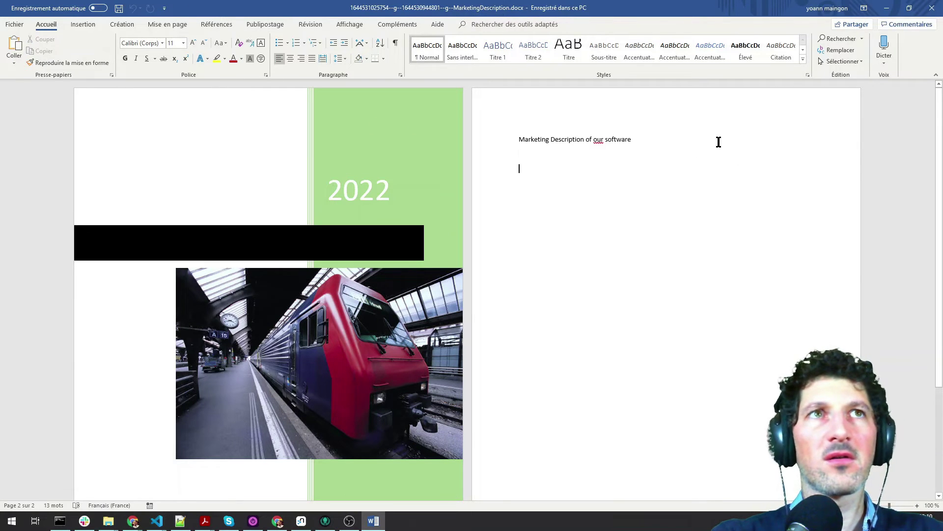
{"action": "type", "text": "He"}
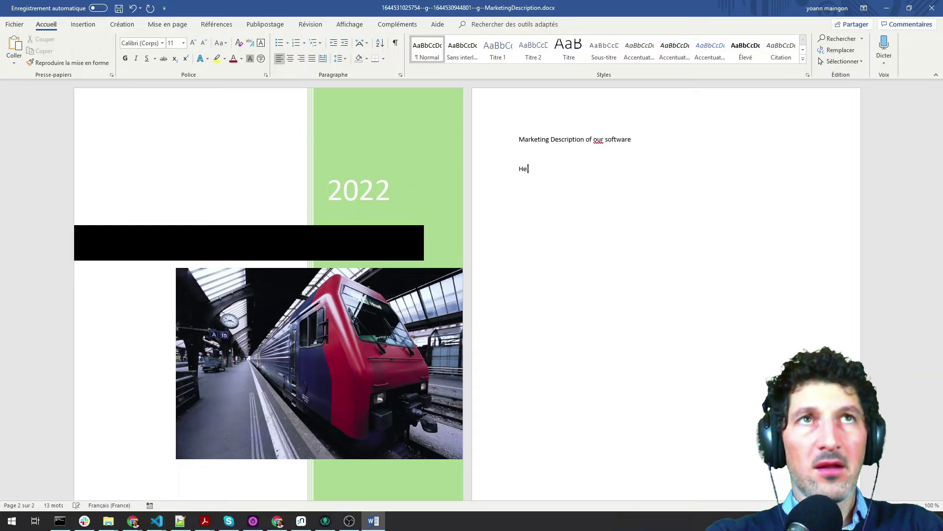
{"action": "type", "text": "llo this is a "}
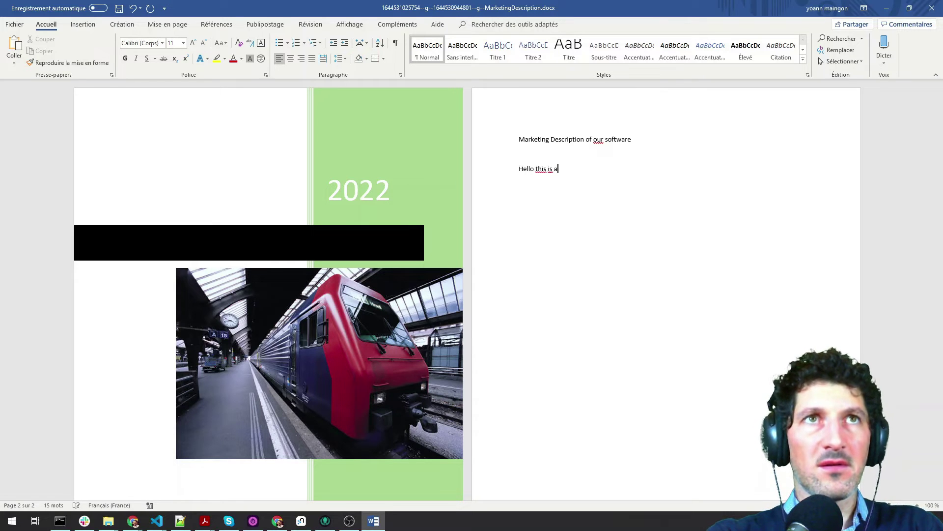
{"action": "type", "text": "presentation "}
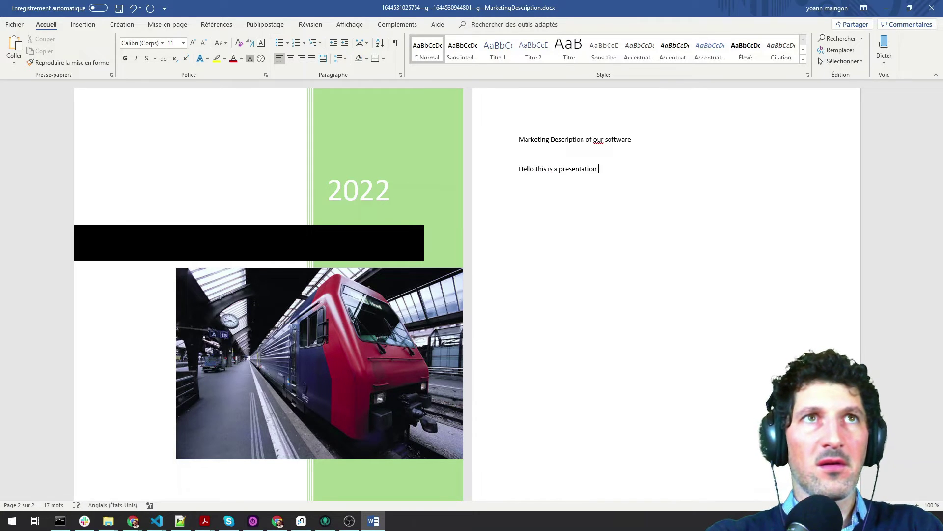
{"action": "type", "text": "about the first graph based PLM !"}
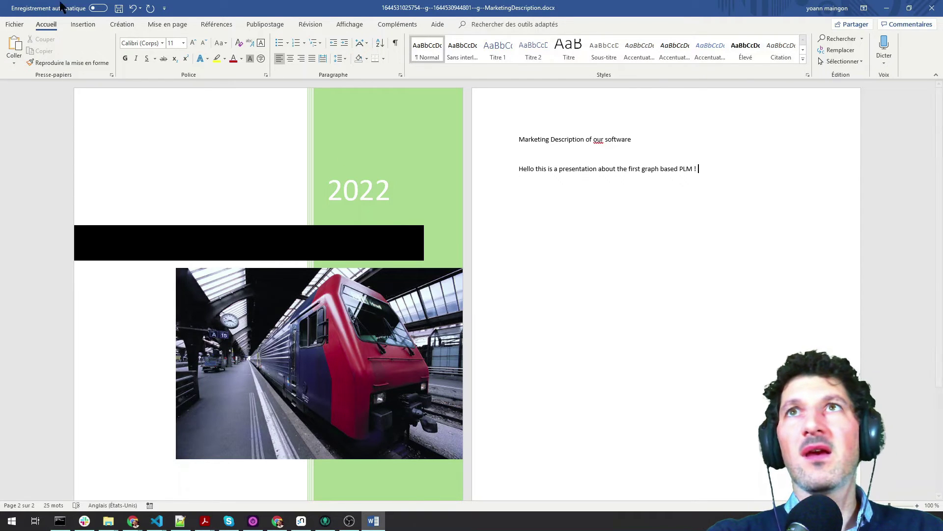
- Insert a page break after the new line of text
{"action": "left_click", "coordinate": [69, 22]}
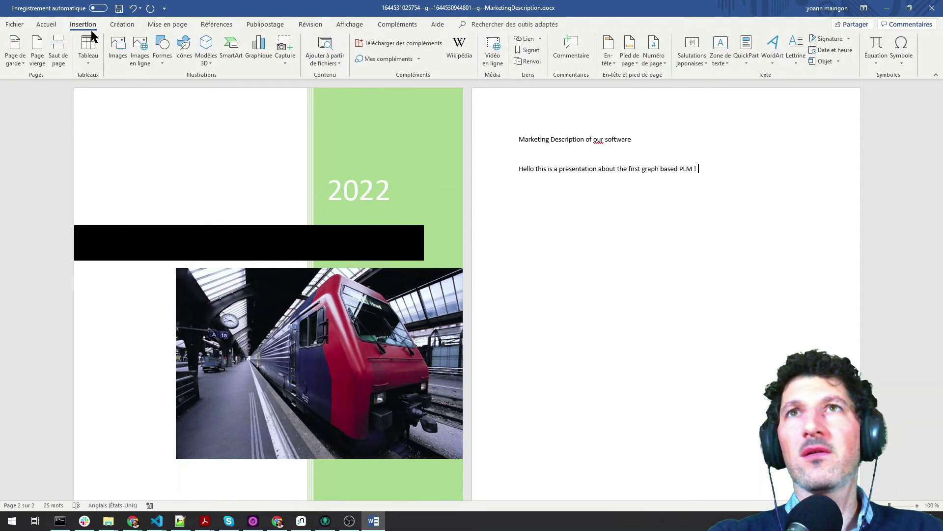
{"action": "left_click", "coordinate": [55, 49]}
{"action": "left_click", "coordinate": [183, 46]}
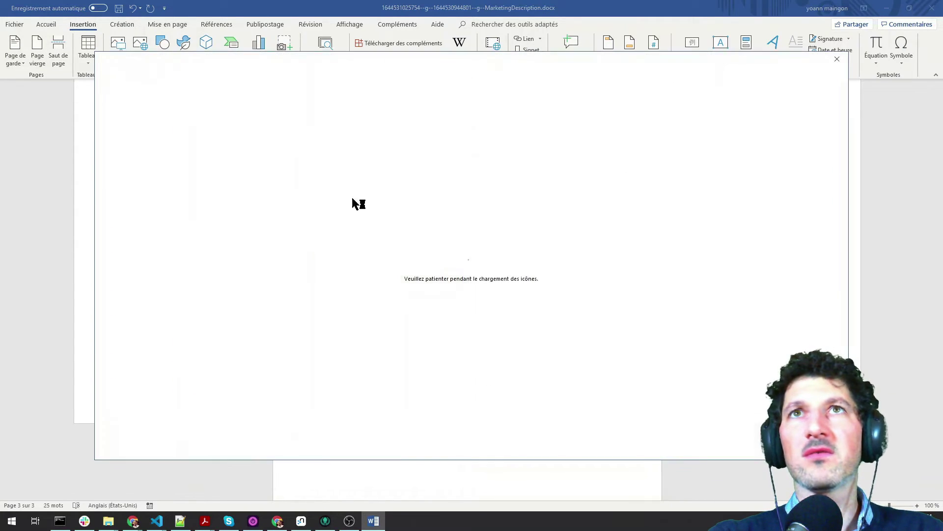
{"action": "left_click", "coordinate": [837, 59]}
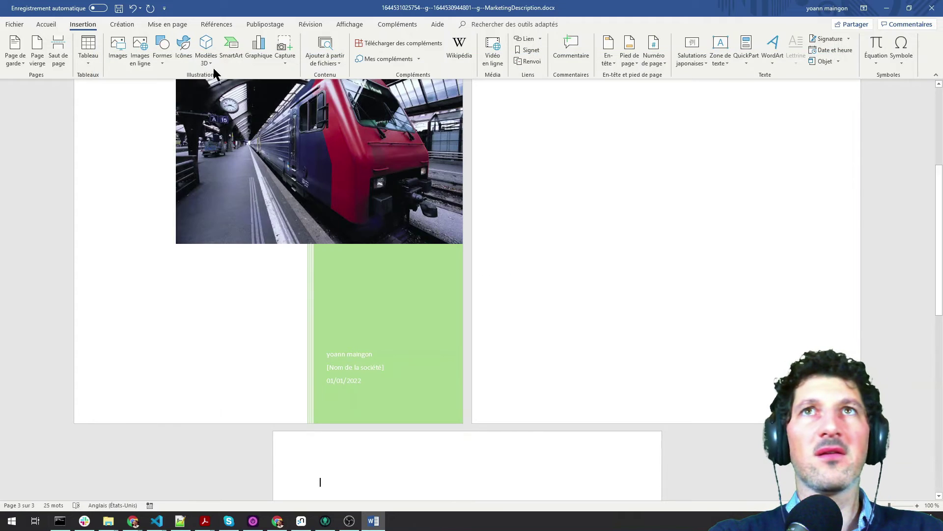
- Draw an orange rectangle with snipped upper corners, about 11.4 × 6.5 cm, on the new page, then close the file with its changes saved
{"action": "left_click", "coordinate": [169, 67]}
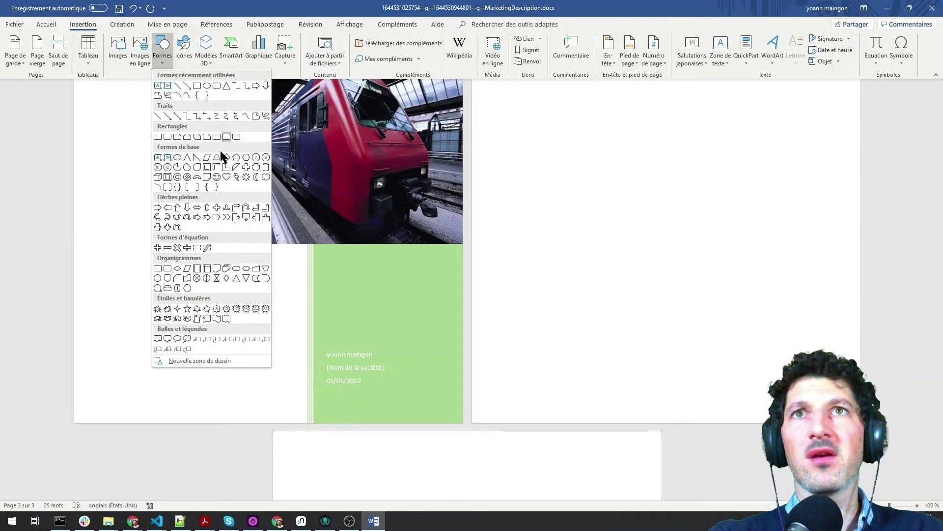
{"action": "left_click", "coordinate": [185, 137]}
{"action": "scroll", "coordinate": [476, 316], "scroll_direction": "down", "scroll_amount": 6}
{"action": "left_click_drag", "start_coordinate": [354, 267], "coordinate": [566, 389]}
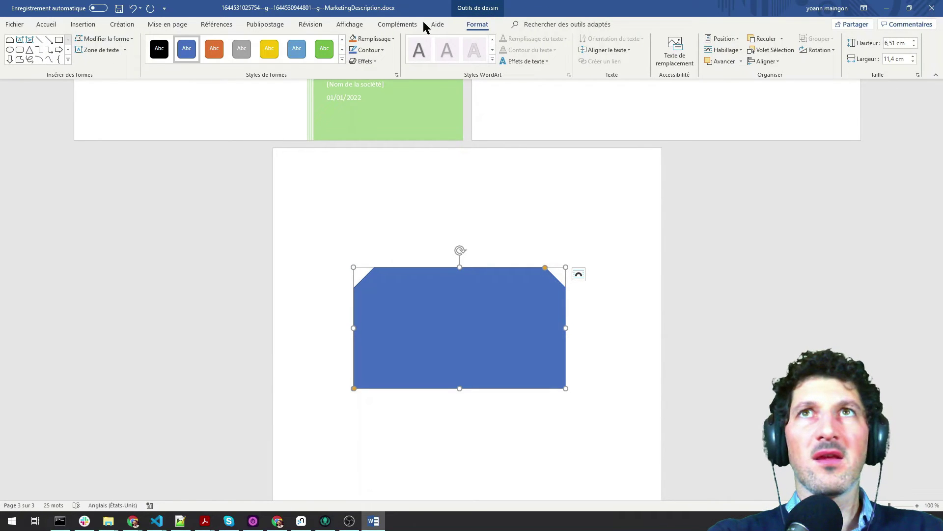
{"action": "left_click", "coordinate": [215, 49]}
{"action": "left_click", "coordinate": [933, 8]}
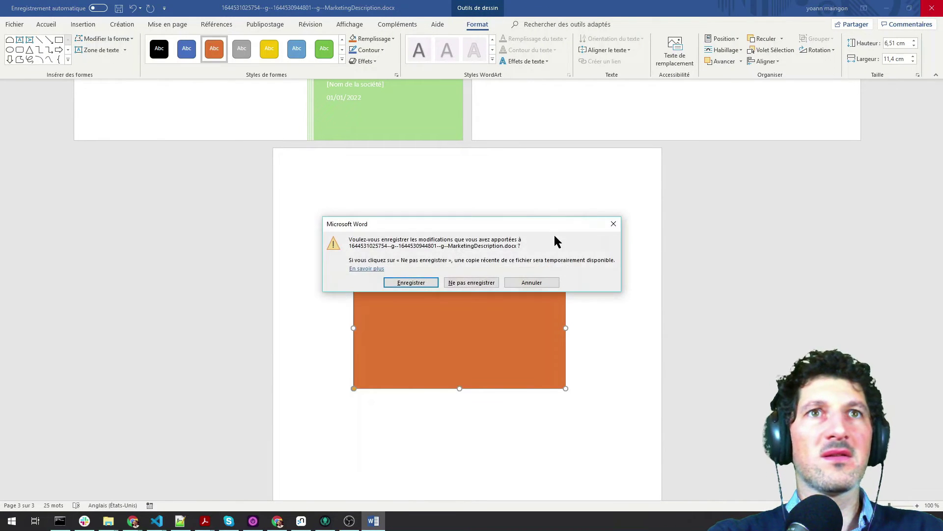
{"action": "left_click", "coordinate": [406, 281]}
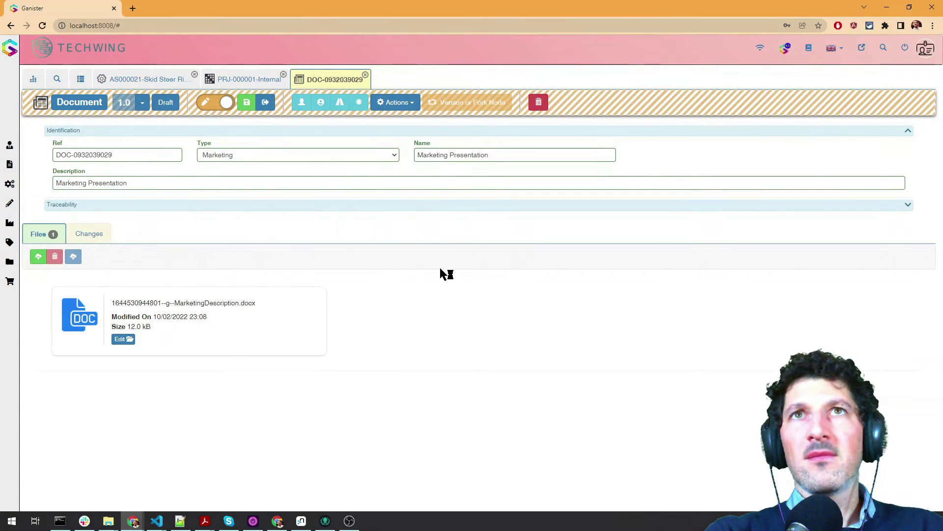
- Preview the attached file in Ganister, look through its pages for the latest edits, and close the preview
{"action": "double_click", "coordinate": [203, 317]}
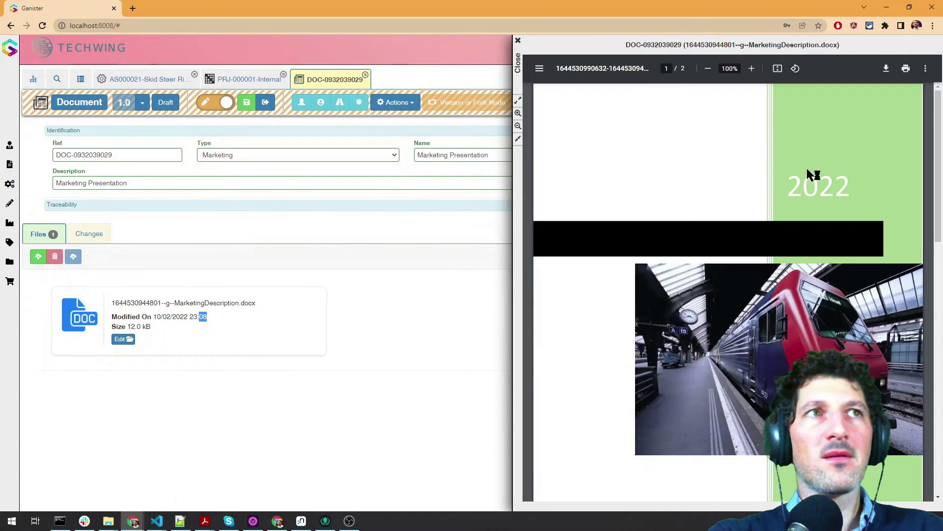
{"action": "scroll", "coordinate": [813, 167], "scroll_direction": "down", "scroll_amount": 10}
{"action": "scroll", "coordinate": [609, 184], "scroll_direction": "up", "scroll_amount": 5}
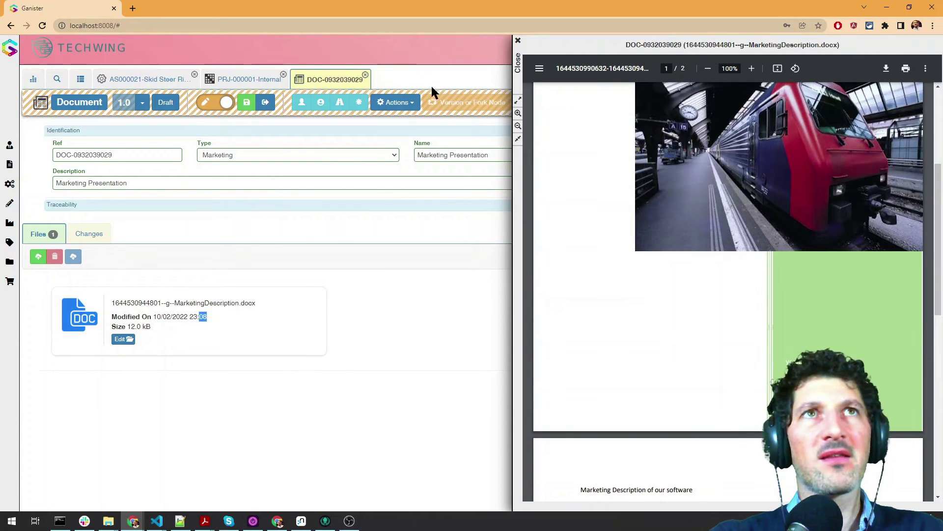
{"action": "left_click", "coordinate": [519, 72]}
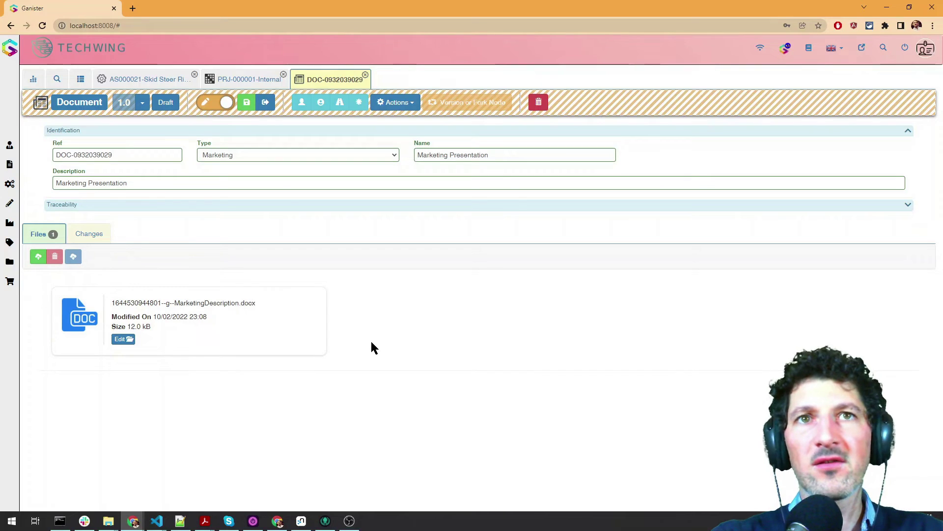
- Reopen the attached file's preview, check the page with the drawn shape, and close the preview again
{"action": "double_click", "coordinate": [197, 303]}
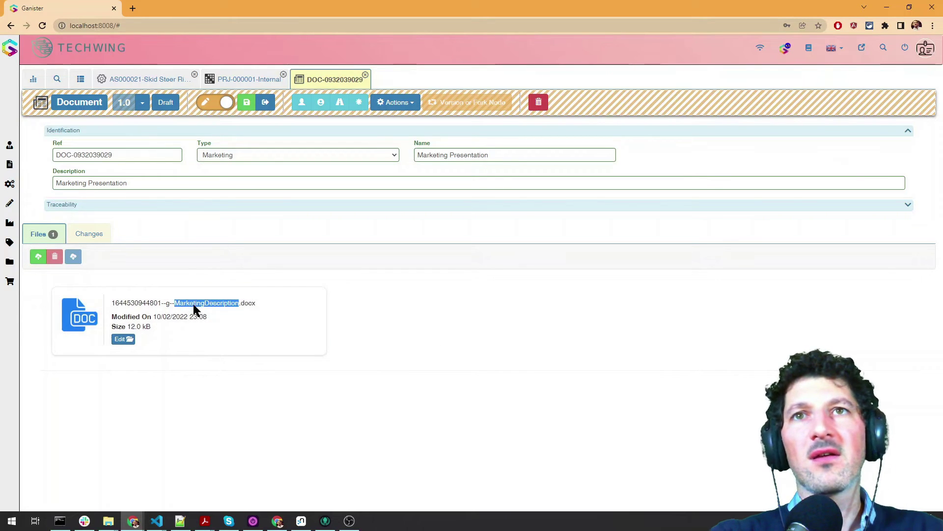
{"action": "scroll", "coordinate": [659, 133], "scroll_direction": "down", "scroll_amount": 15}
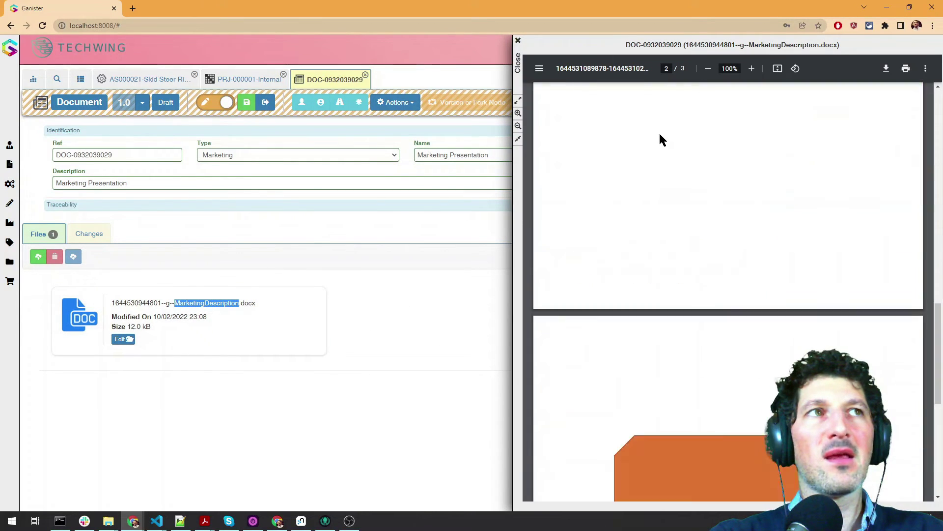
{"action": "scroll", "coordinate": [688, 275], "scroll_direction": "up", "scroll_amount": 12}
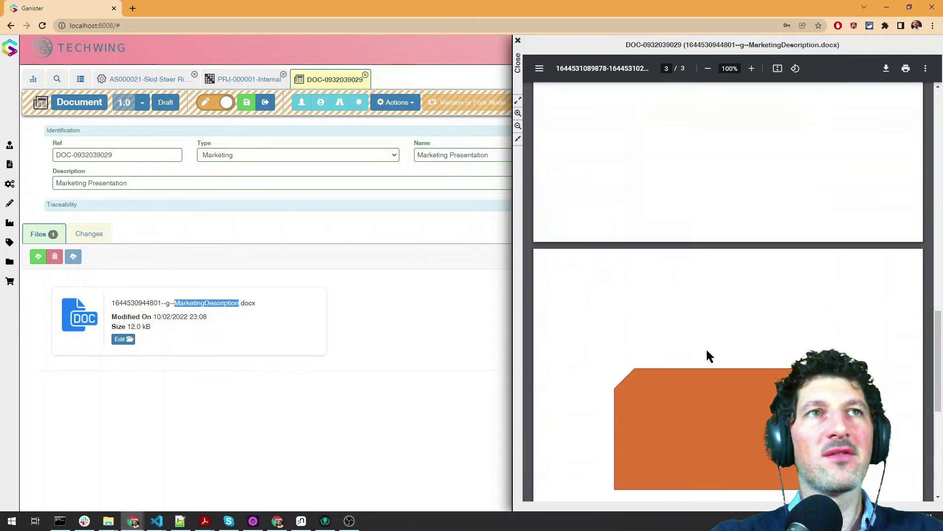
{"action": "scroll", "coordinate": [707, 329], "scroll_direction": "up", "scroll_amount": 5}
{"action": "scroll", "coordinate": [709, 315], "scroll_direction": "down", "scroll_amount": 15}
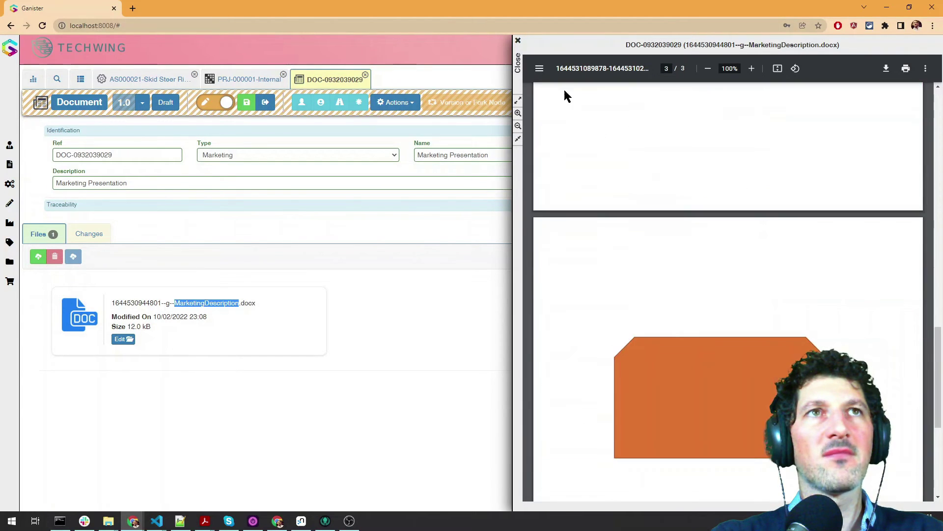
{"action": "left_click", "coordinate": [518, 64]}
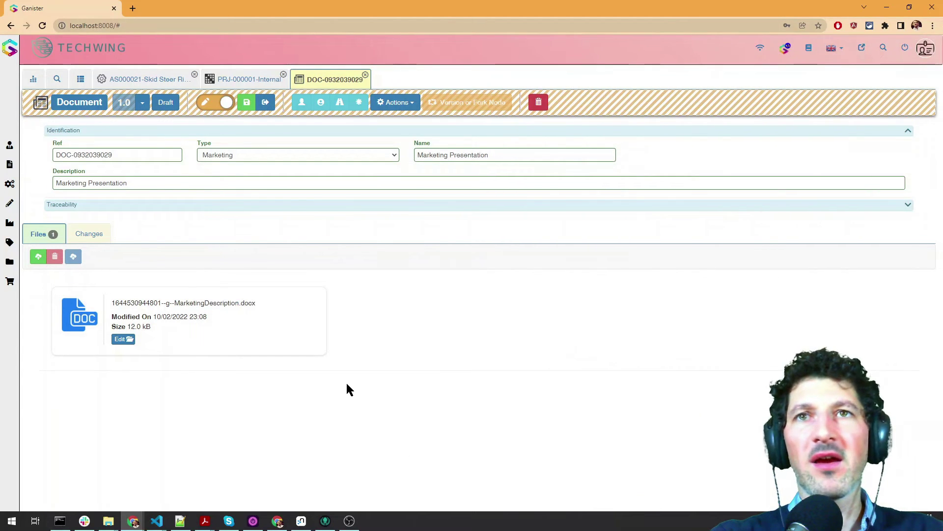